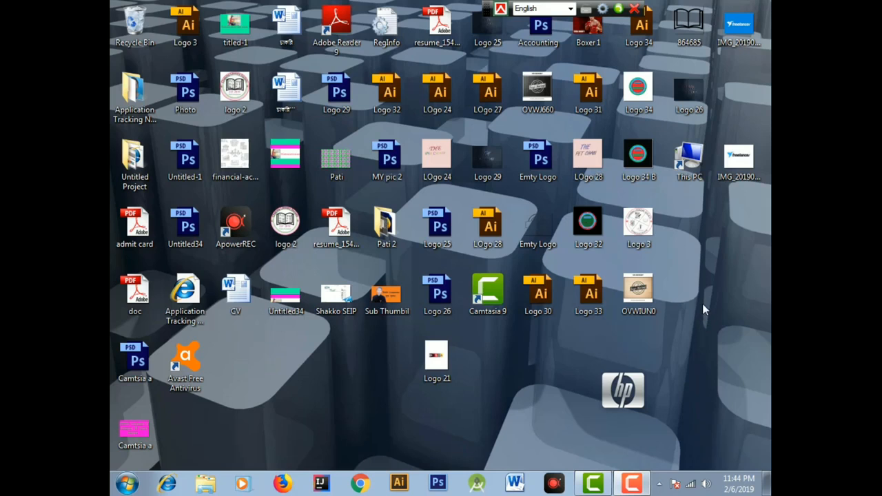
{"action": "right_click", "coordinate": [698, 301]}
{"action": "left_click", "coordinate": [672, 166]}
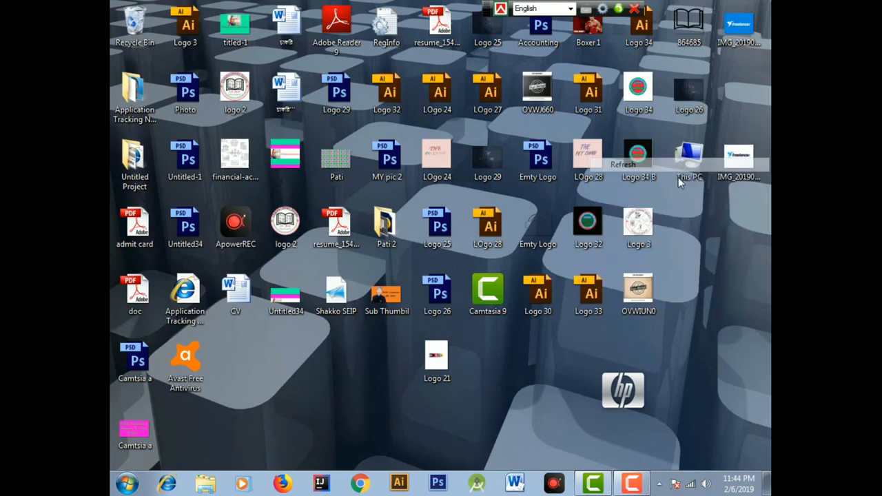
{"action": "right_click", "coordinate": [713, 252]}
{"action": "left_click", "coordinate": [692, 286]}
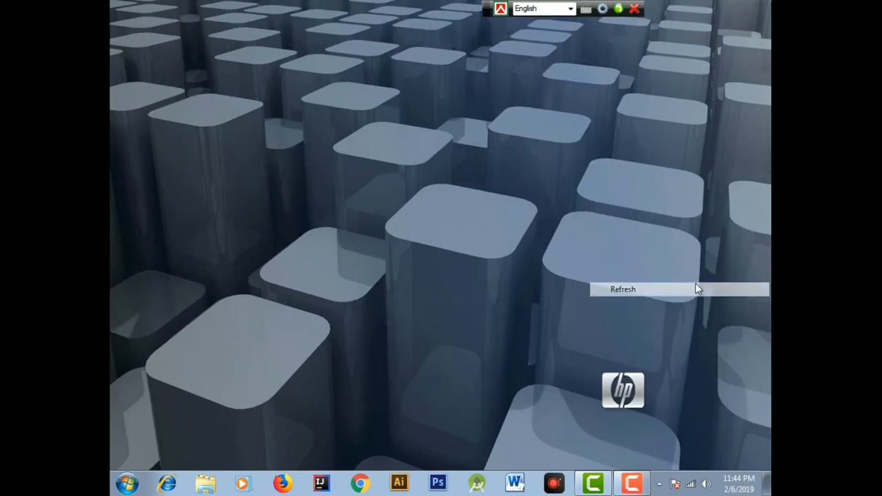
{"action": "right_click", "coordinate": [695, 278]}
{"action": "left_click", "coordinate": [690, 314]}
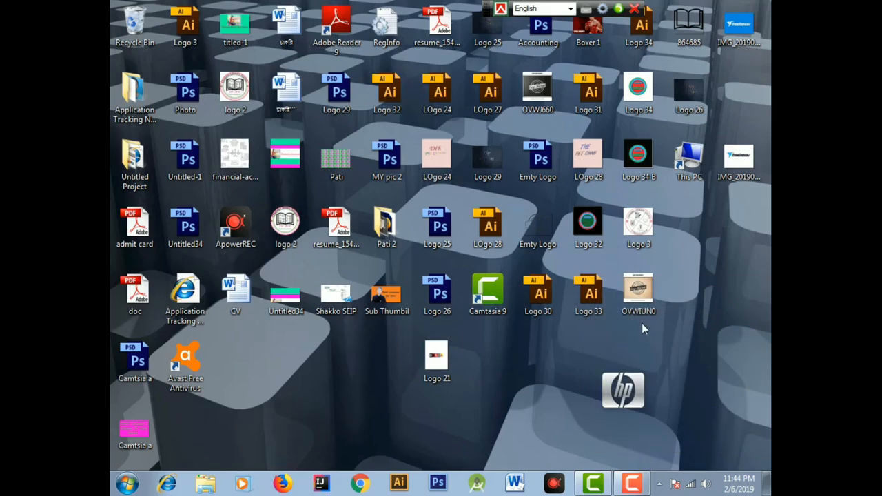
- Preview the Logo 34 image from the desktop and open it in Photoshop
{"action": "left_click", "coordinate": [437, 483]}
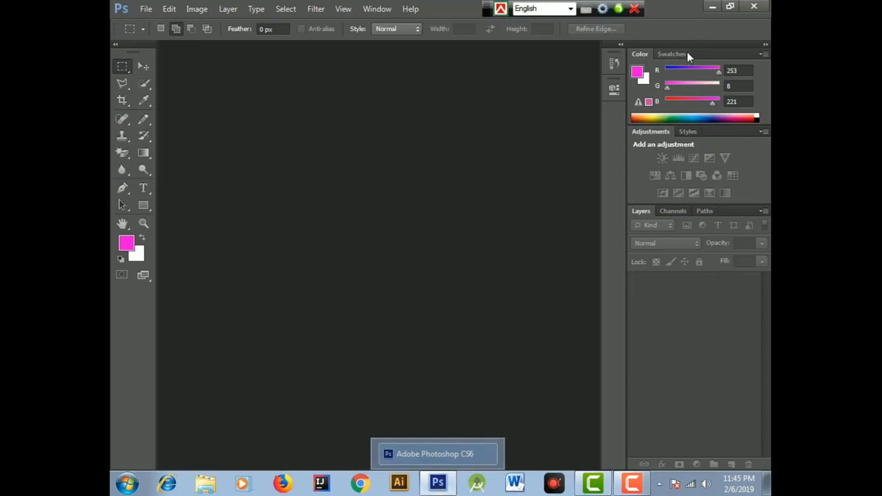
{"action": "left_click", "coordinate": [708, 6]}
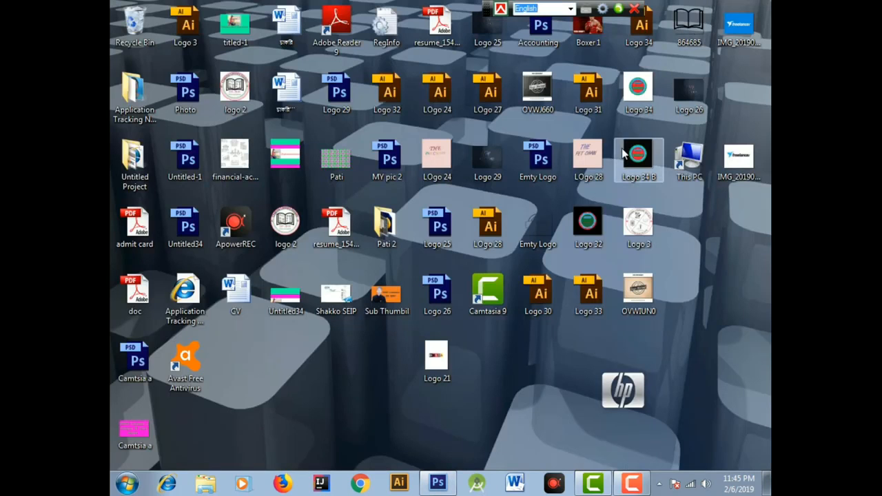
{"action": "double_click", "coordinate": [635, 96]}
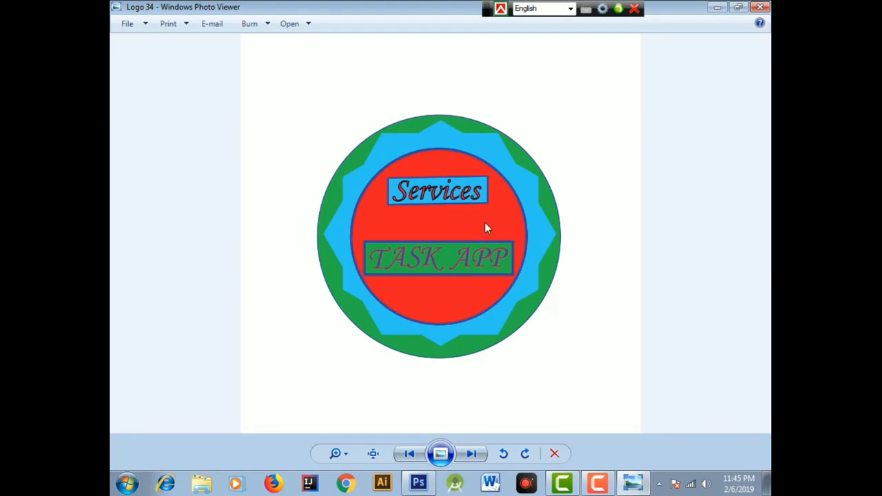
{"action": "left_click", "coordinate": [760, 7]}
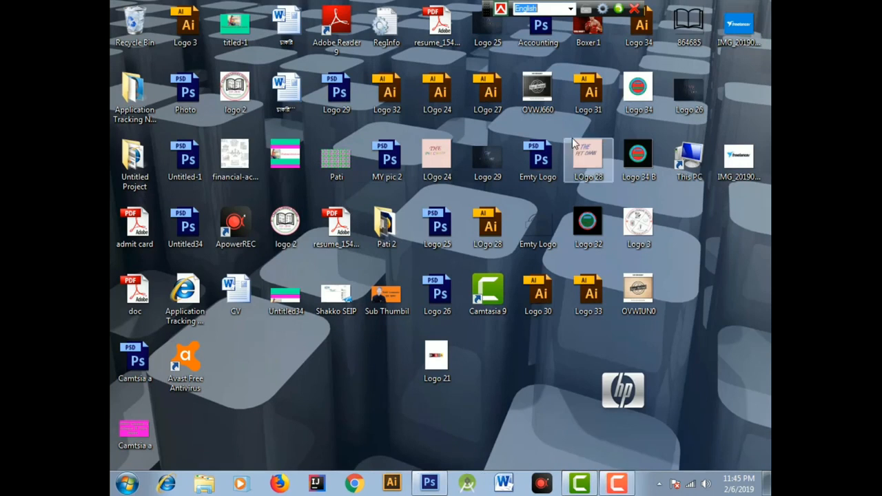
{"action": "left_click_drag", "start_coordinate": [632, 106], "coordinate": [372, 266]}
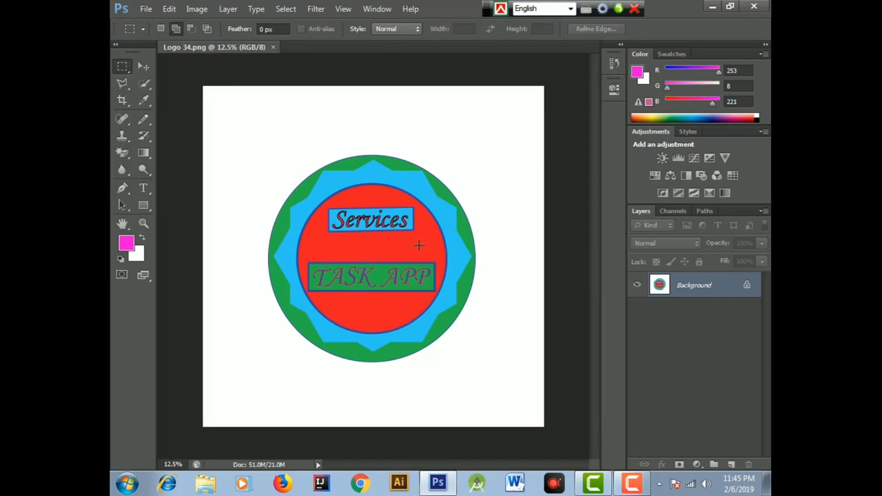
- Convert the Background into regular layer Layer 0 and erase the white area around the logo with the Magic Eraser
{"action": "double_click", "coordinate": [687, 289]}
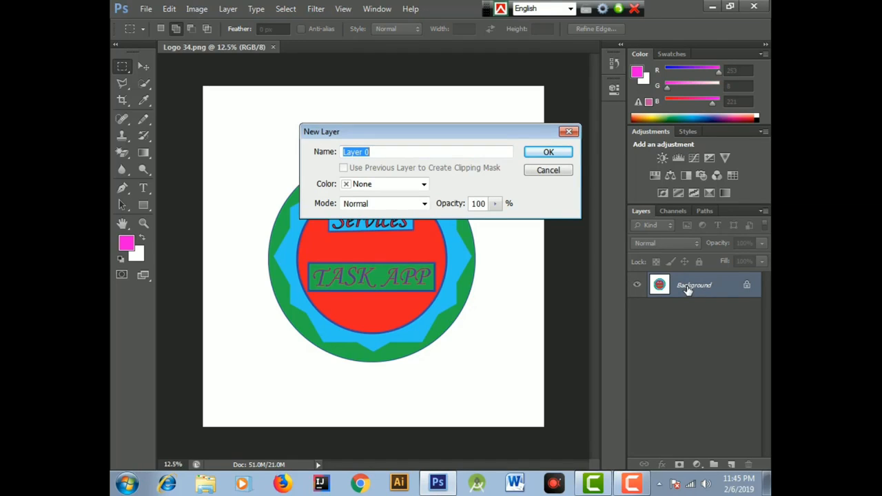
{"action": "left_click", "coordinate": [549, 153]}
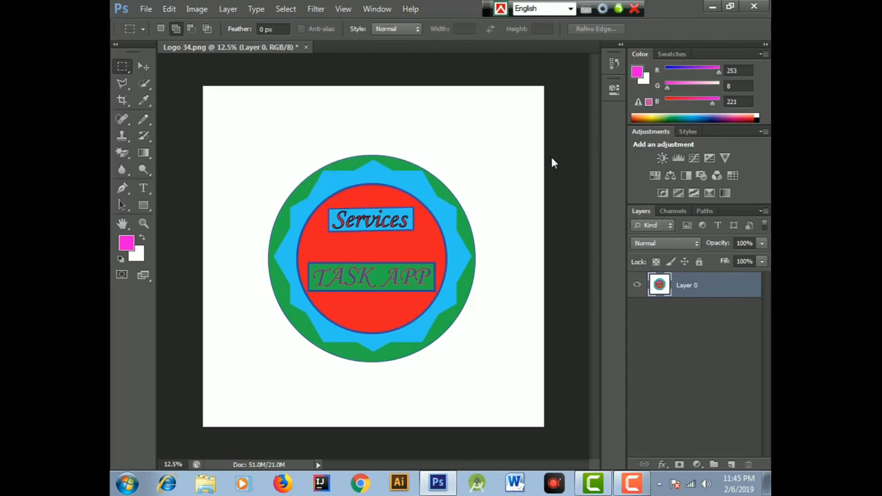
{"action": "left_click", "coordinate": [124, 157]}
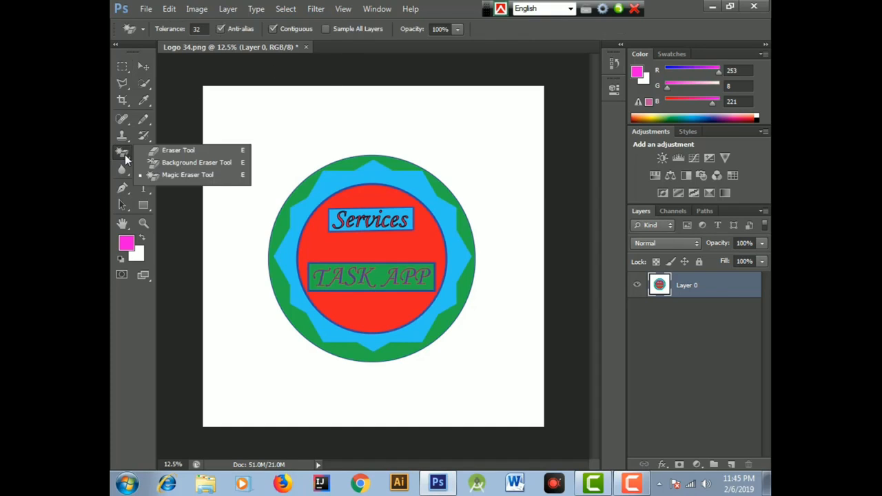
{"action": "left_click", "coordinate": [183, 173]}
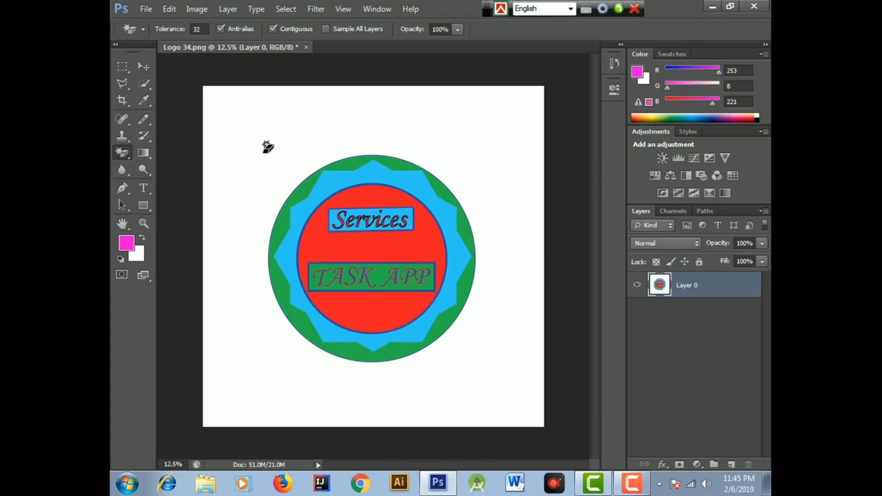
{"action": "left_click", "coordinate": [272, 147]}
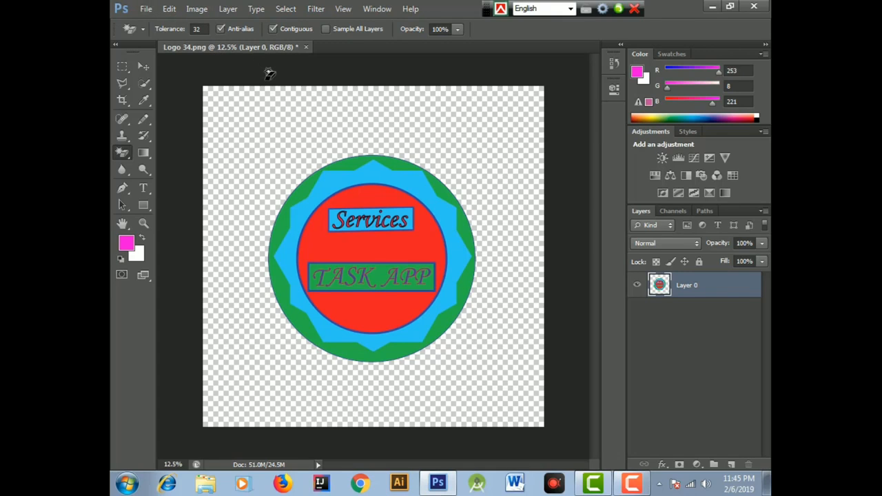
- Open the "3d glass window logo mockup" PSD file from the Downloads folder
{"action": "left_click", "coordinate": [146, 10]}
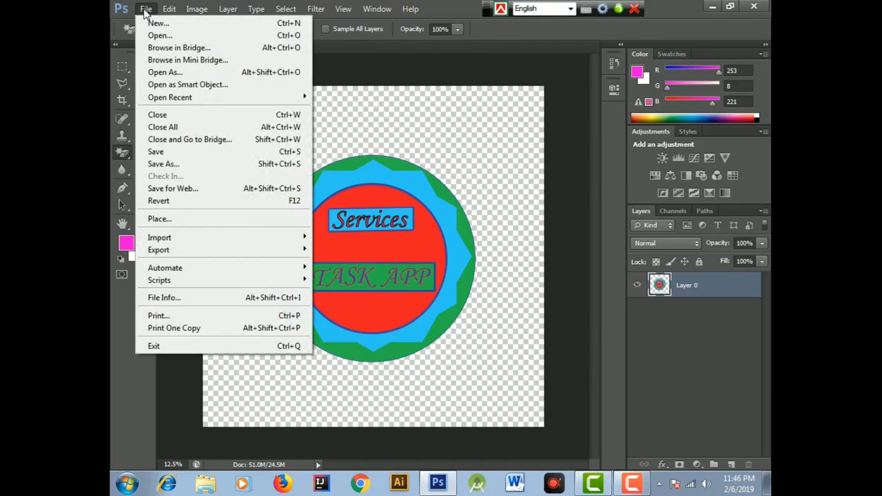
{"action": "left_click", "coordinate": [155, 37]}
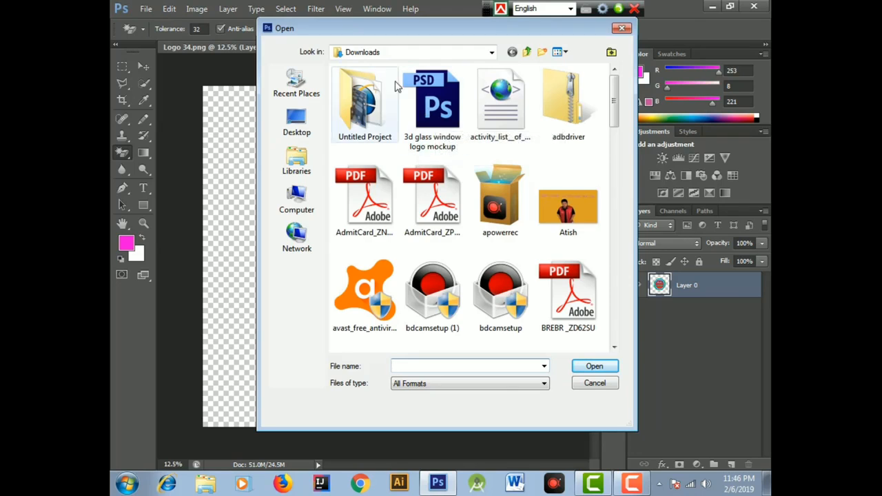
{"action": "double_click", "coordinate": [433, 117]}
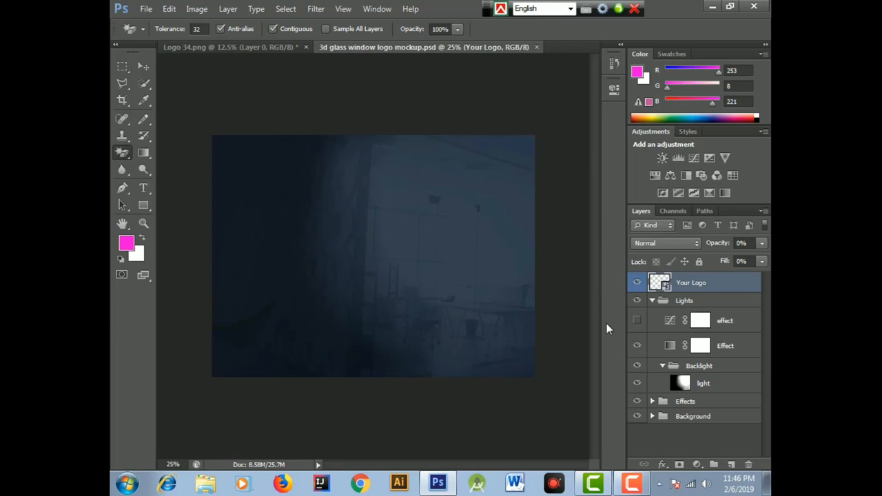
- Open the contents of the mockup's Your Logo smart object for editing
{"action": "right_click", "coordinate": [679, 285]}
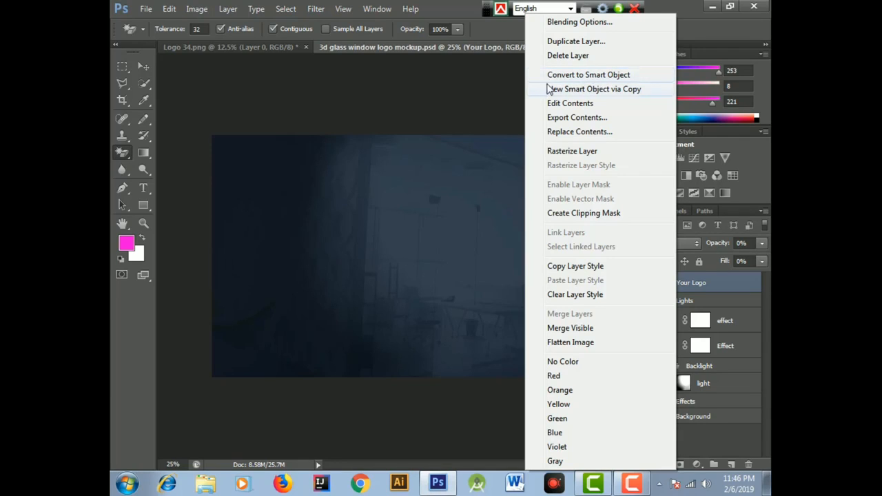
{"action": "left_click", "coordinate": [494, 197]}
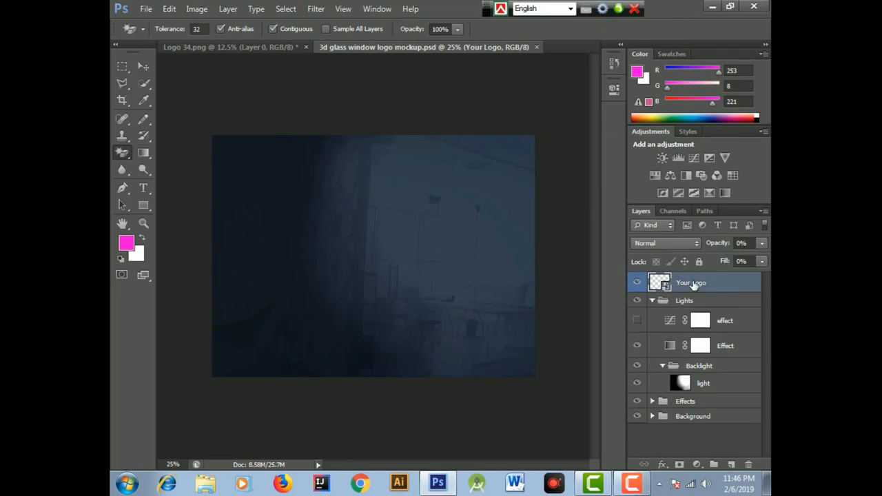
{"action": "double_click", "coordinate": [665, 287]}
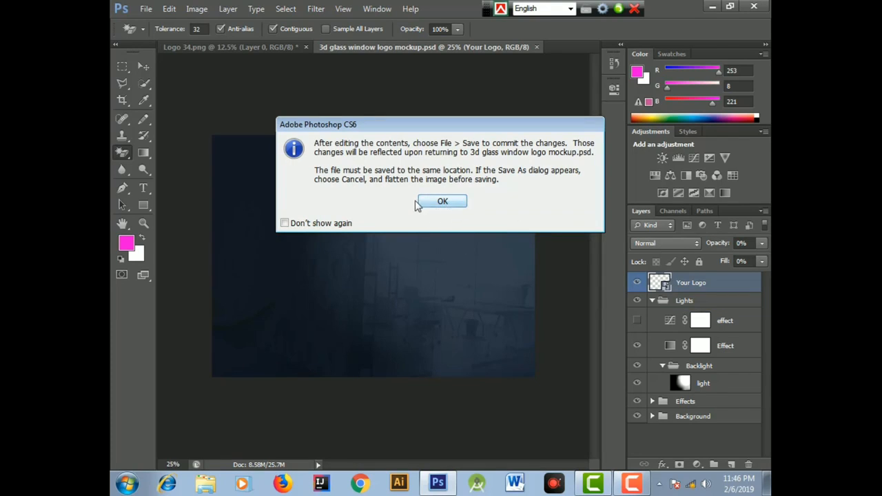
{"action": "left_click", "coordinate": [441, 202]}
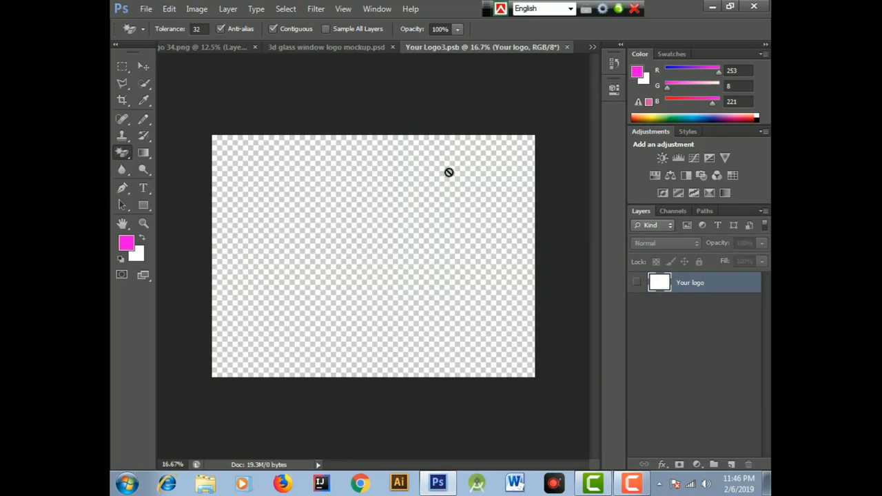
- Examine the open logo, glass window mockup and smart object documents in turn
{"action": "left_click", "coordinate": [290, 49]}
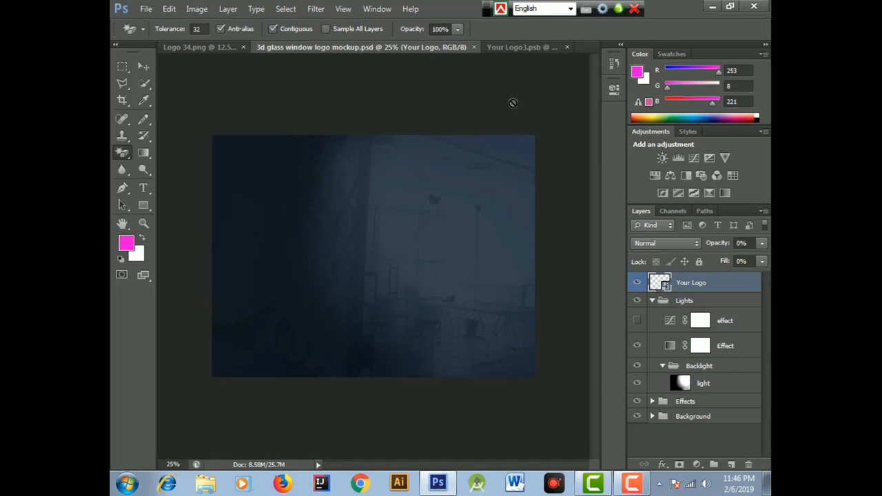
{"action": "left_click", "coordinate": [520, 47]}
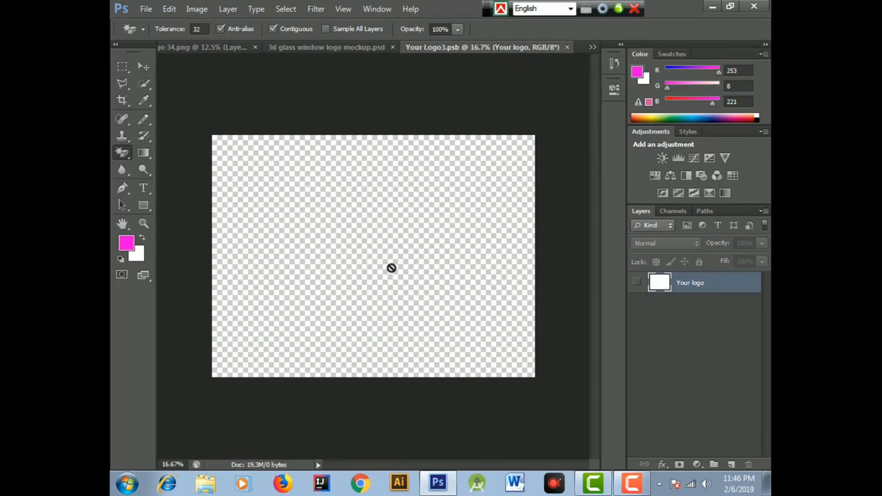
{"action": "left_click", "coordinate": [350, 48]}
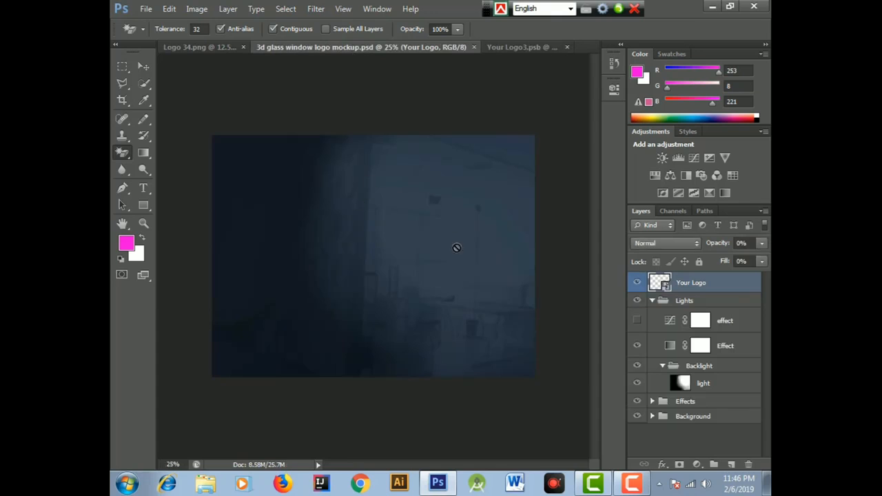
{"action": "left_click", "coordinate": [216, 48]}
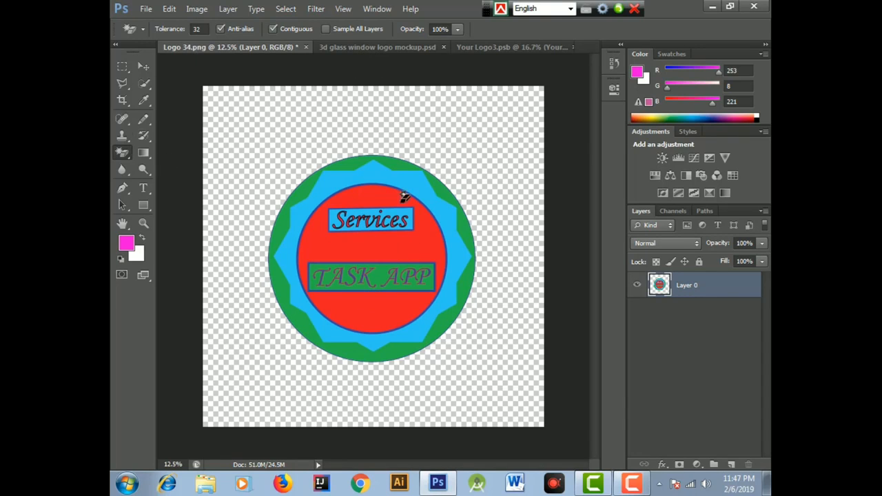
{"action": "left_click", "coordinate": [378, 49]}
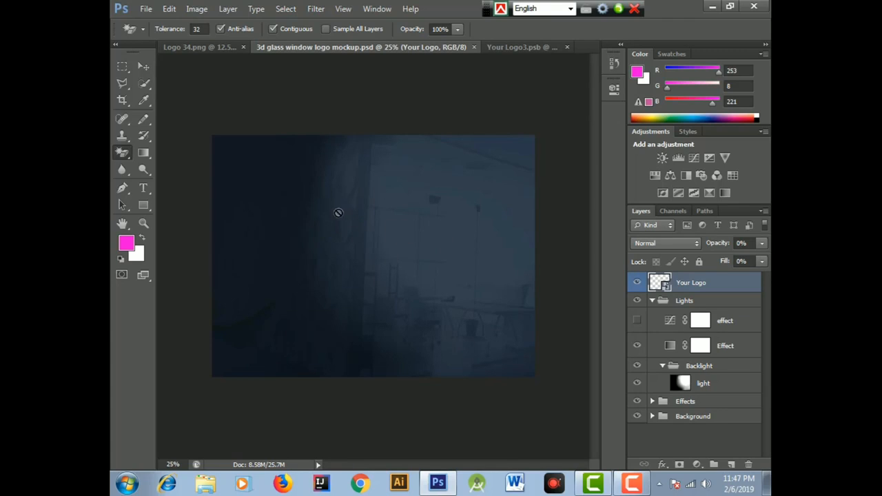
{"action": "left_click", "coordinate": [215, 48]}
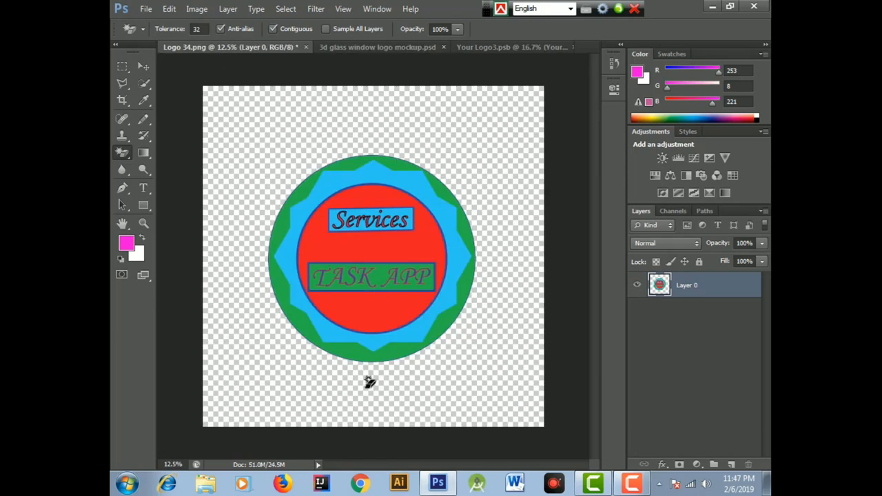
{"action": "left_click", "coordinate": [397, 47]}
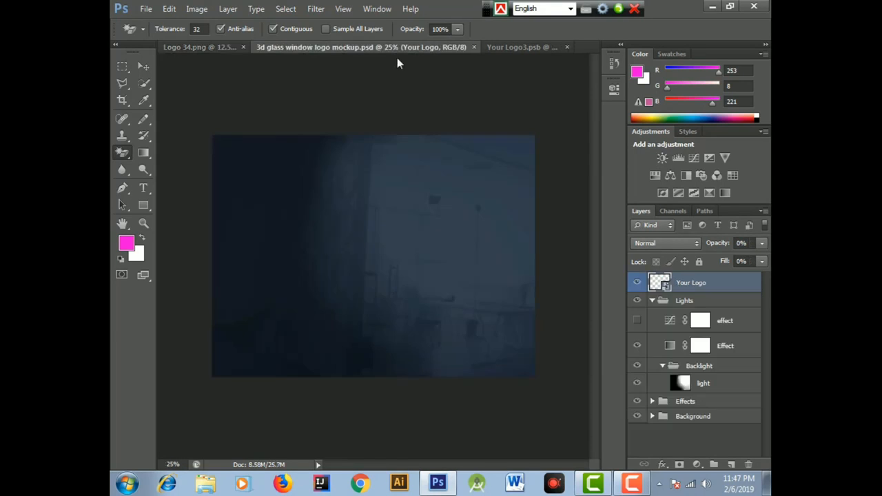
{"action": "left_click", "coordinate": [210, 49]}
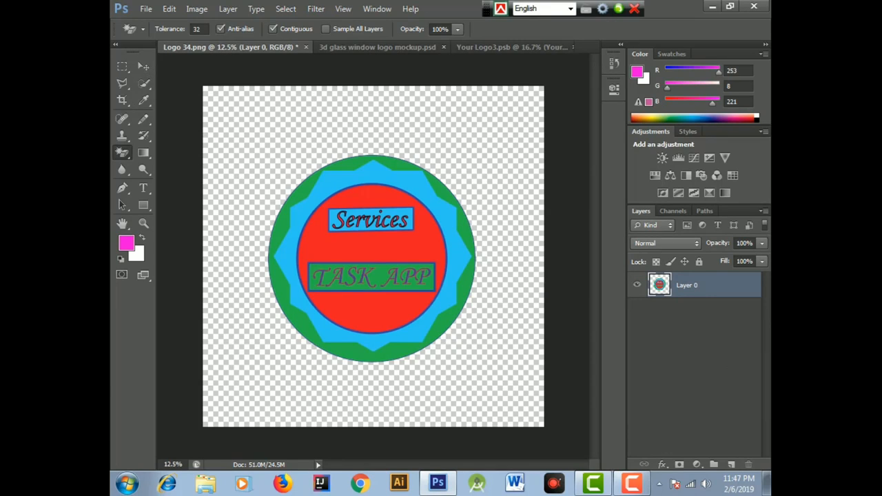
{"action": "left_click", "coordinate": [355, 55]}
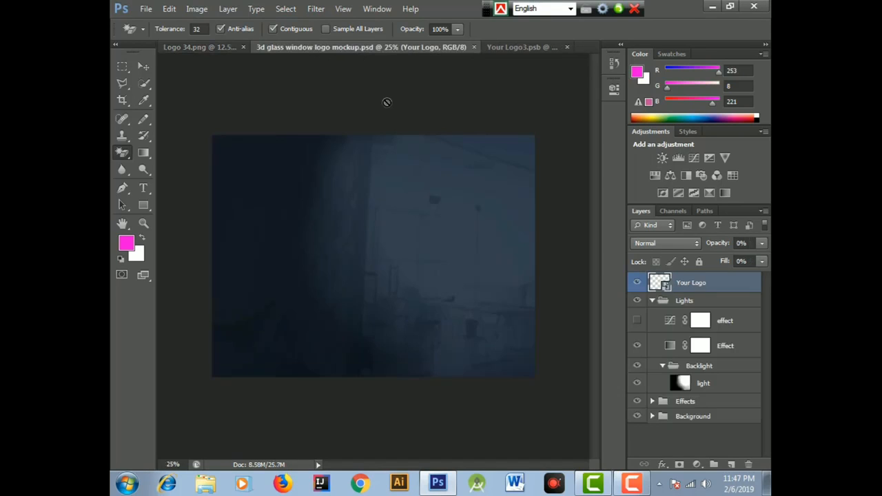
{"action": "left_click", "coordinate": [529, 46]}
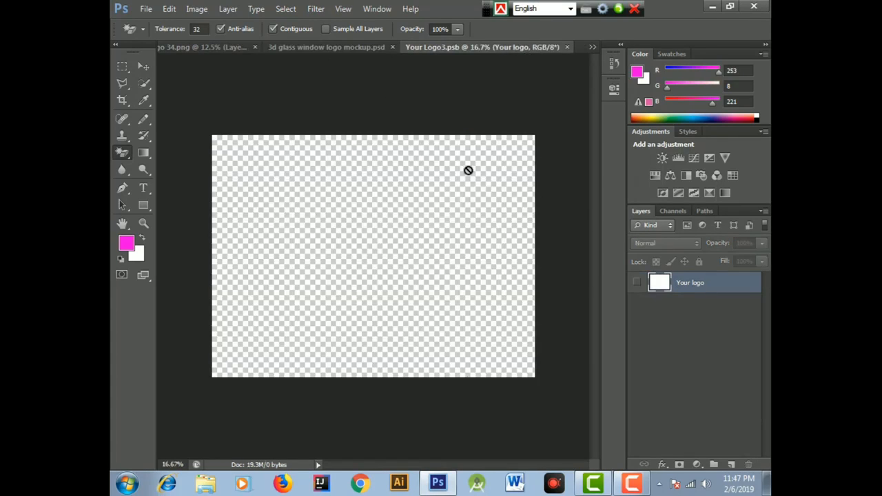
- Copy the cut-out logo from Logo 34.png into Your Logo3.psb with the Move tool, accepting the colour profile conversion
{"action": "left_click", "coordinate": [189, 47]}
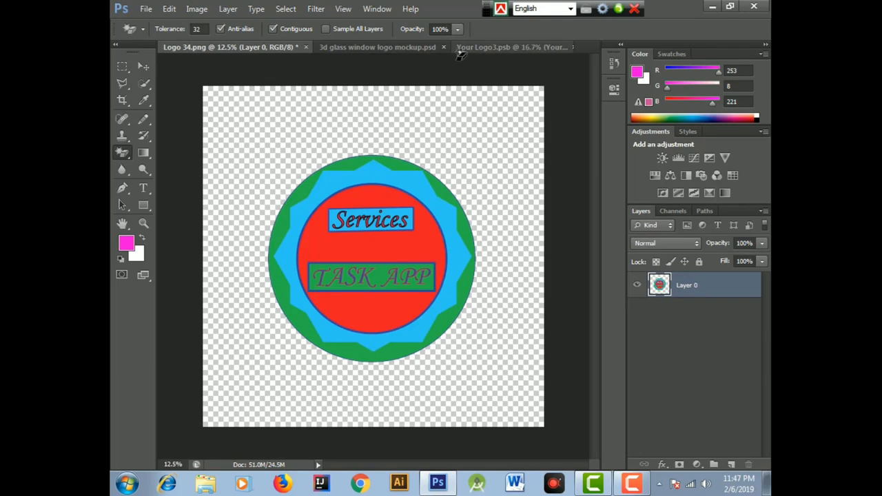
{"action": "left_click", "coordinate": [143, 67]}
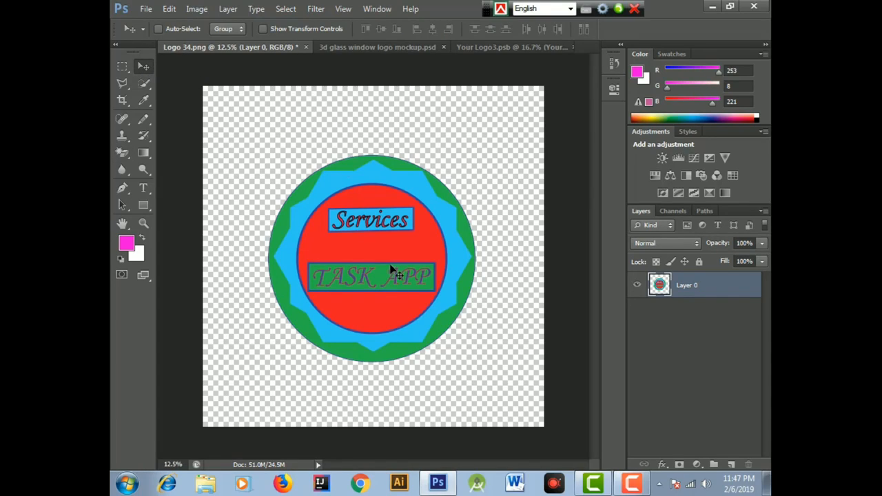
{"action": "left_click_drag", "start_coordinate": [390, 269], "coordinate": [419, 254]}
{"action": "left_click_drag", "start_coordinate": [403, 282], "coordinate": [403, 283]}
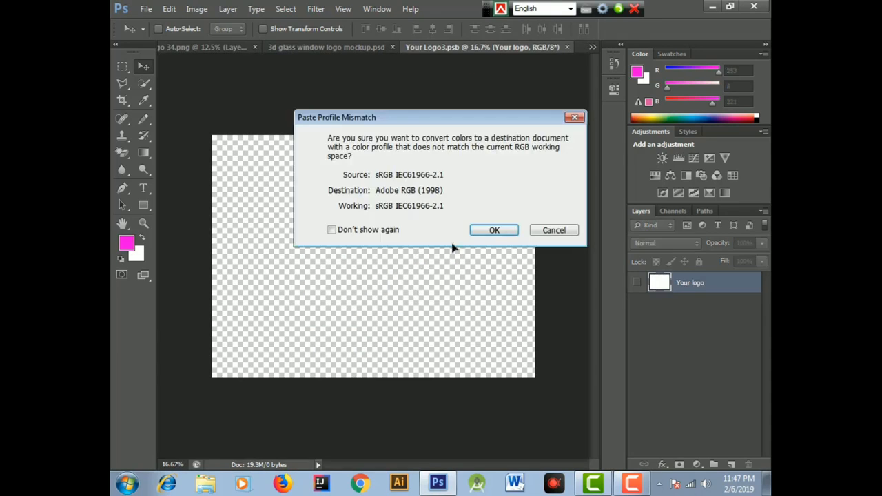
{"action": "left_click", "coordinate": [492, 230]}
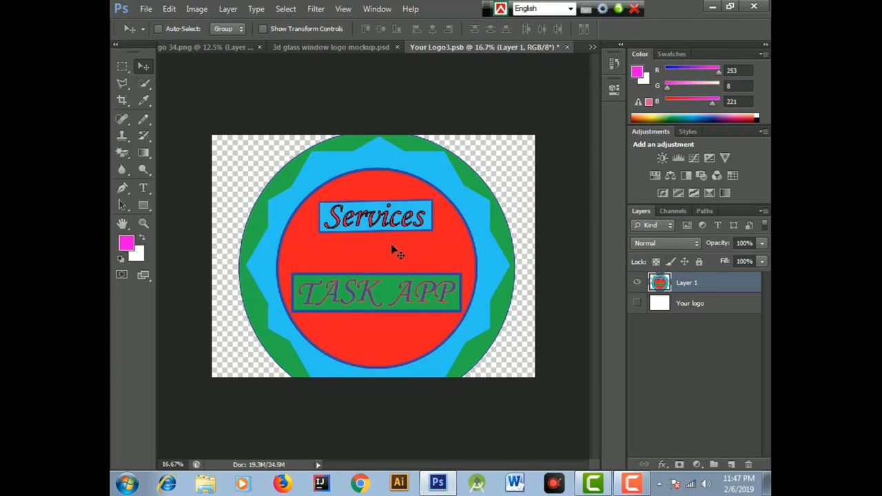
- Scale the logo on Layer 1 proportionally to about 82% and move it up so it fits within the canvas
{"action": "key", "text": "ctrl+t"}
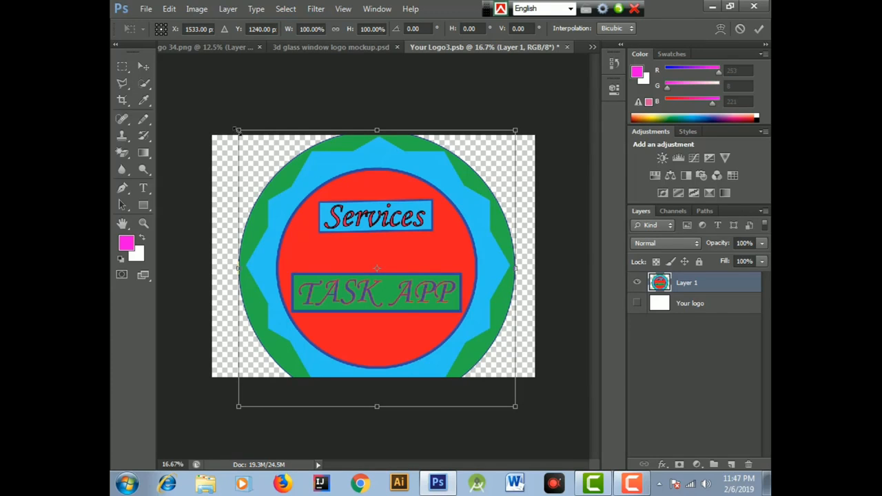
{"action": "left_click_drag", "start_coordinate": [238, 131], "coordinate": [261, 152]}
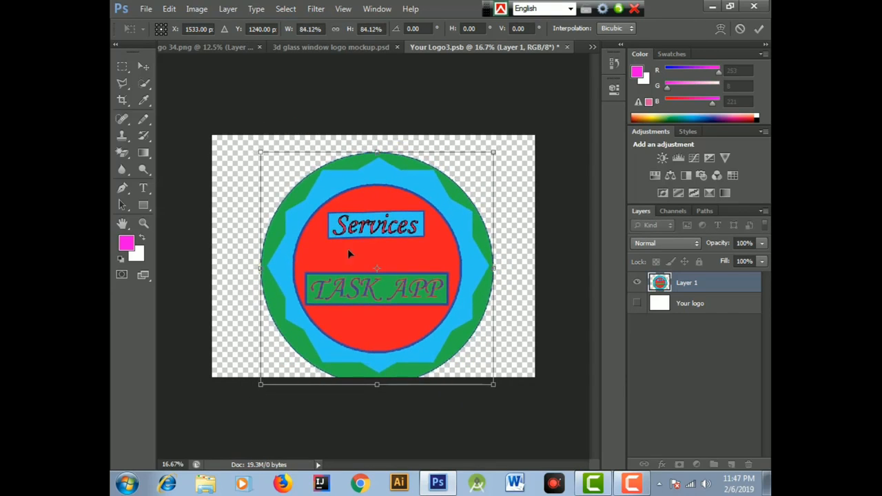
{"action": "left_click_drag", "start_coordinate": [348, 253], "coordinate": [352, 237]}
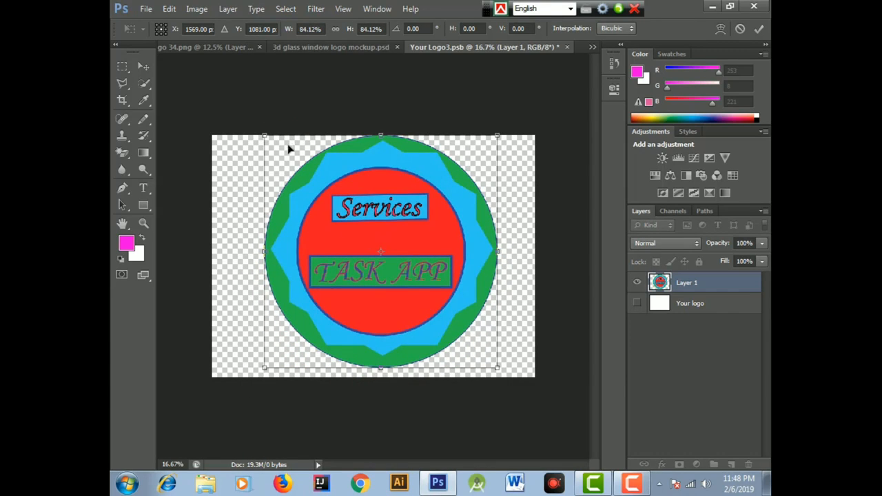
{"action": "left_click_drag", "start_coordinate": [266, 133], "coordinate": [269, 138]}
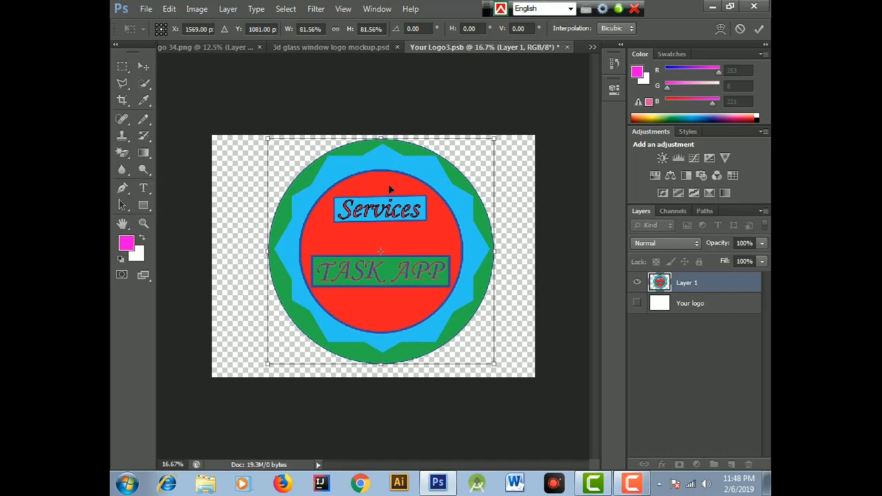
{"action": "left_click_drag", "start_coordinate": [402, 210], "coordinate": [400, 206]}
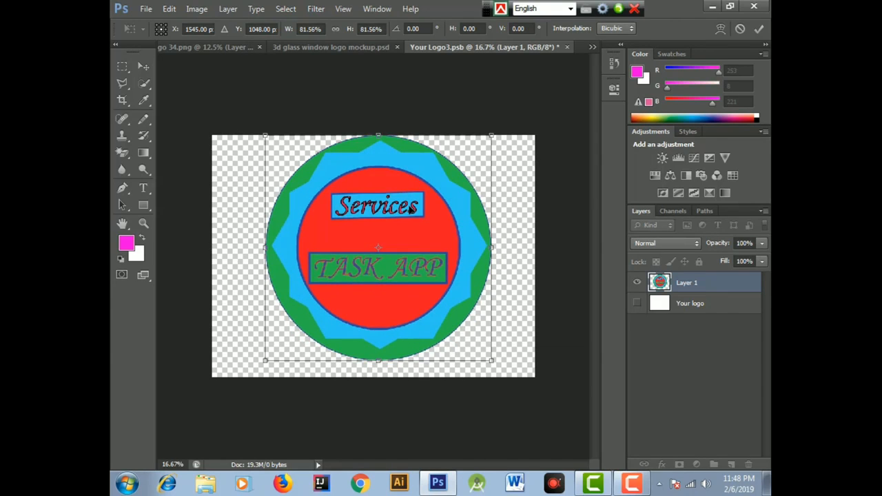
- Nudge the scaled logo down to a Y position of about 1114 px, roughly centring it vertically, and apply the transform
{"action": "key", "text": "Down"}
{"action": "key", "text": "Down"}
{"action": "key", "text": "Down"}
{"action": "key", "text": "Down"}
{"action": "key", "text": "Down"}
{"action": "key", "text": "Down"}
{"action": "key", "text": "Down"}
{"action": "key", "text": "Down"}
{"action": "key", "text": "Down"}
{"action": "key", "text": "Down"}
{"action": "key", "text": "Down"}
{"action": "key", "text": "Down"}
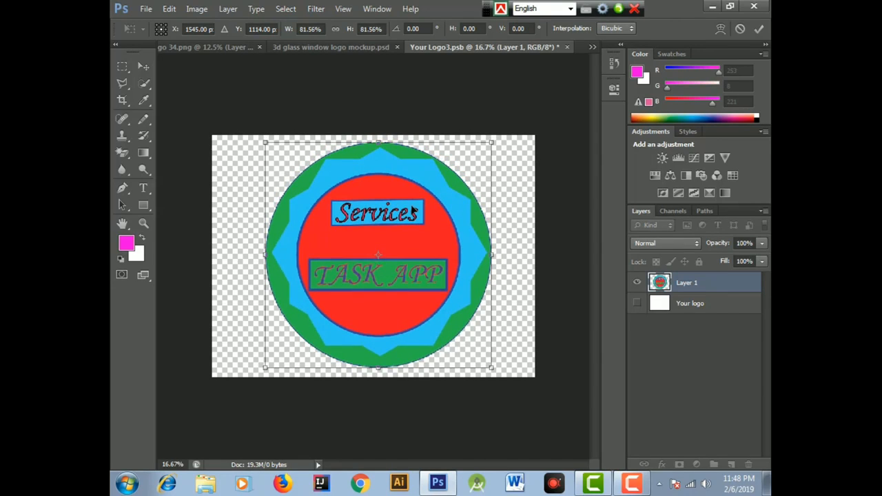
{"action": "key", "text": "Return"}
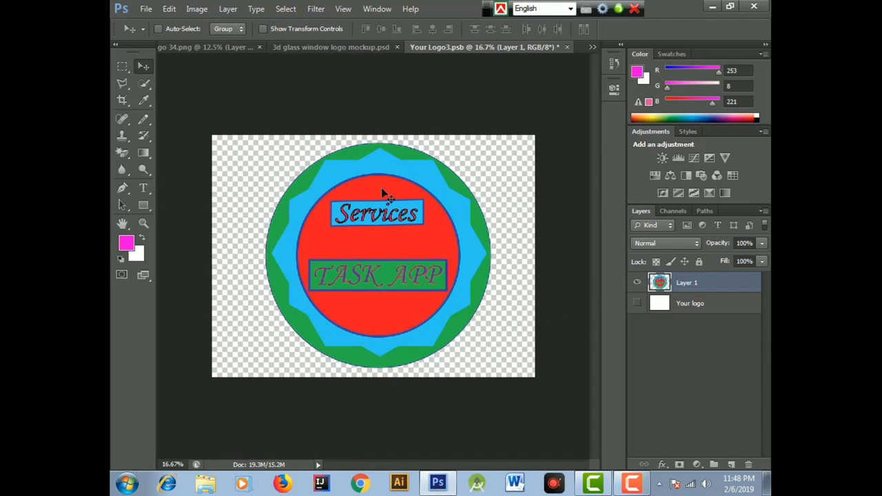
- Close Your Logo3.psb with its changes saved and bring up the 3d glass window logo mockup document
{"action": "left_click", "coordinate": [566, 48]}
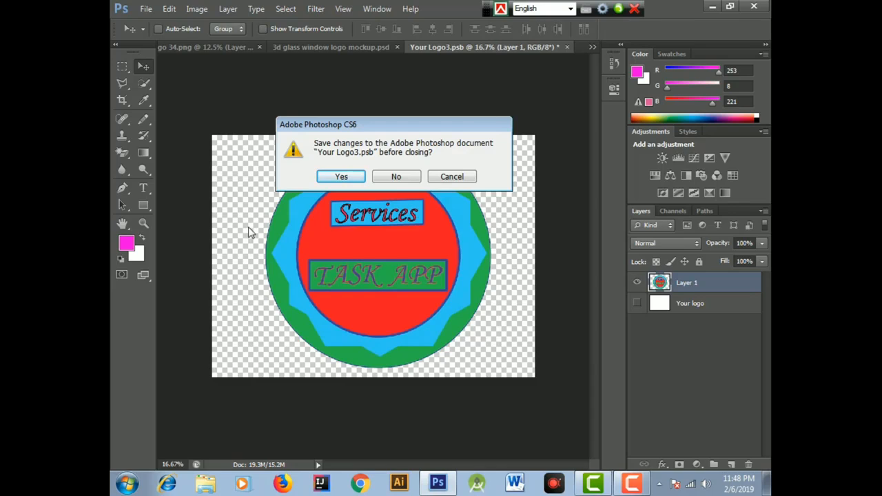
{"action": "left_click", "coordinate": [339, 177]}
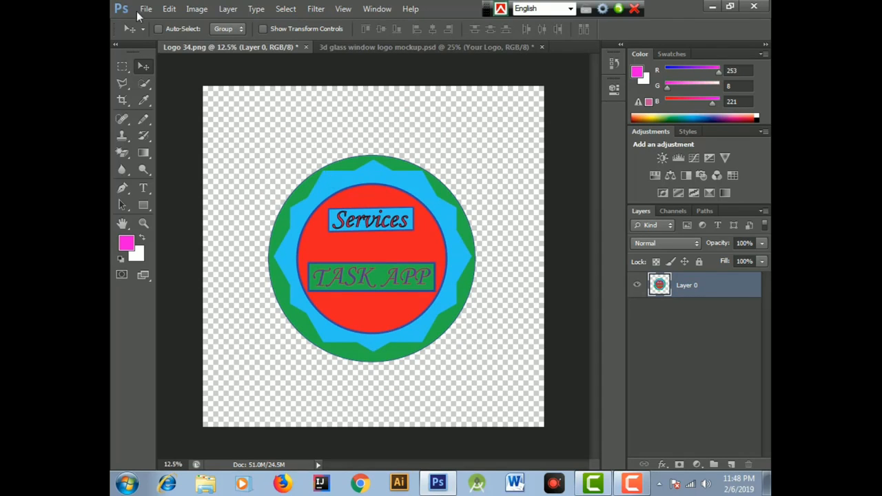
{"action": "left_click", "coordinate": [349, 45]}
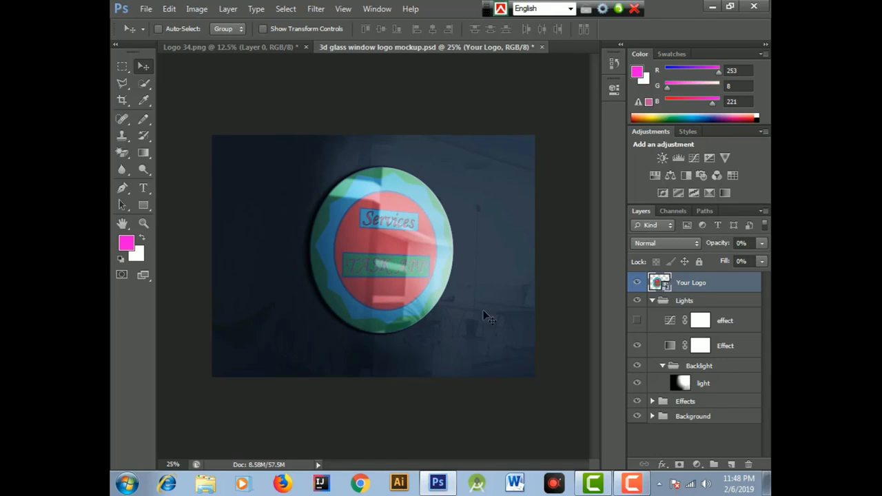
{"action": "left_click", "coordinate": [632, 484]}
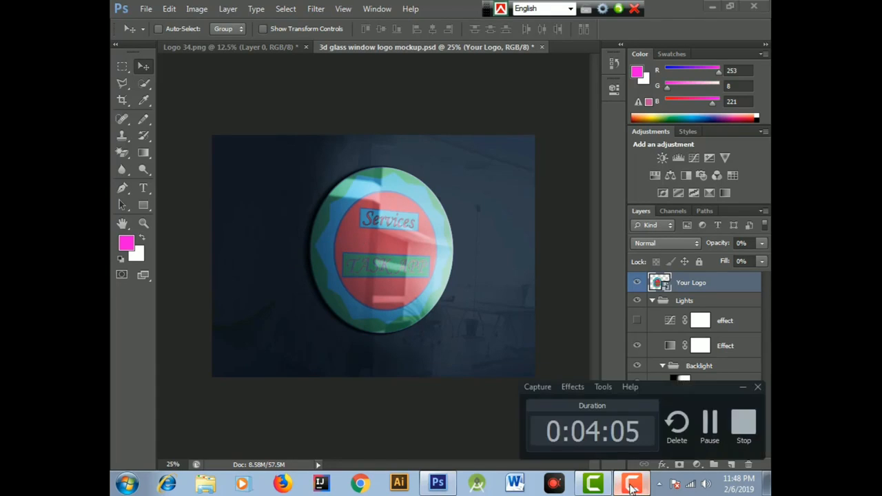
{"action": "left_click", "coordinate": [632, 484]}
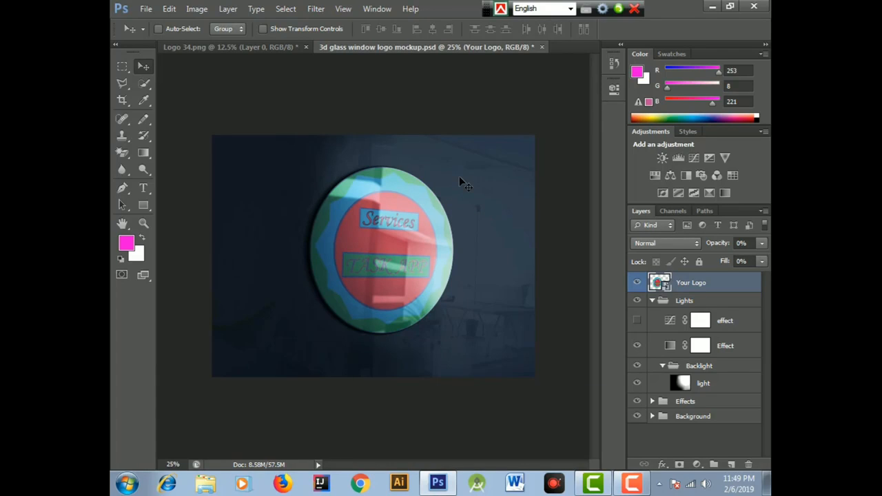
{"action": "left_click", "coordinate": [190, 47]}
{"action": "left_click", "coordinate": [426, 46]}
{"action": "left_click", "coordinate": [634, 485]}
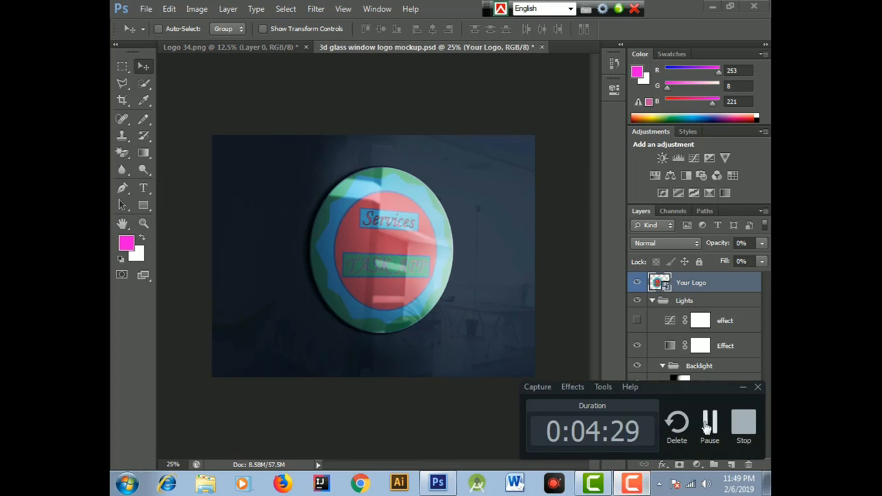